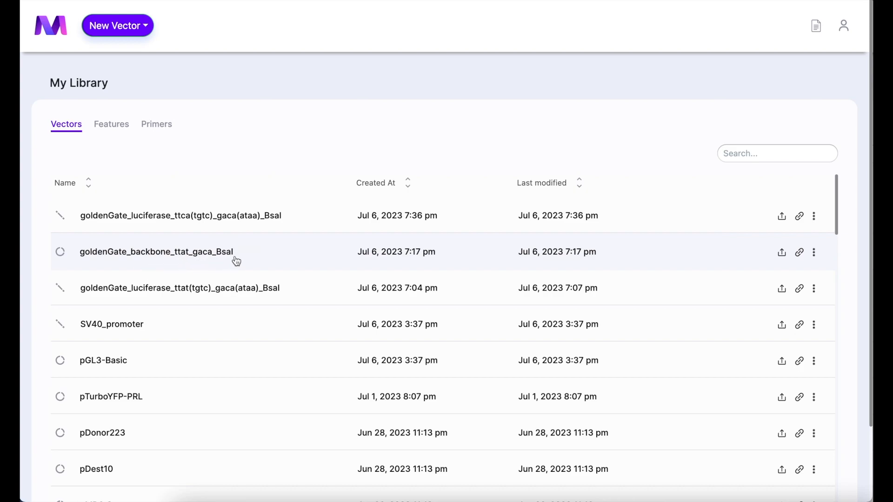
Open the vector goldenGate_backbone_ttat_gaca_BsaI and view its sequence around the SV40 promoter and the two BsaI features.
click(269, 253)
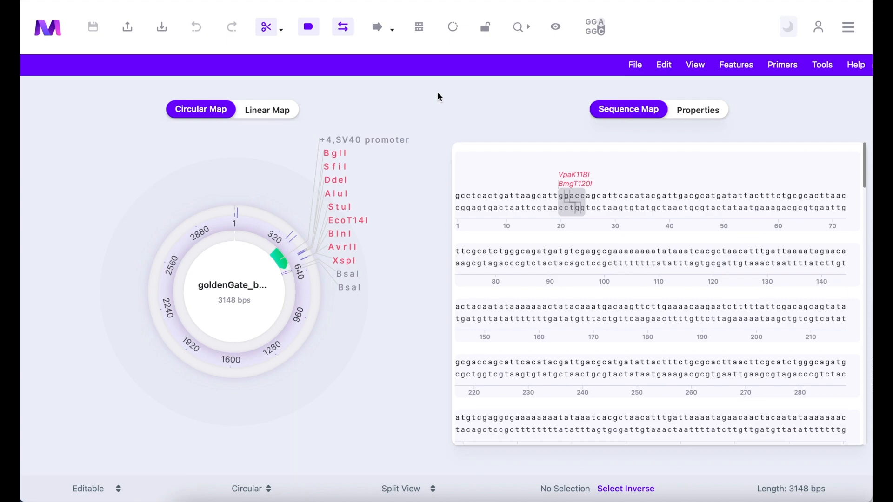
scroll(611, 239, down, 10)
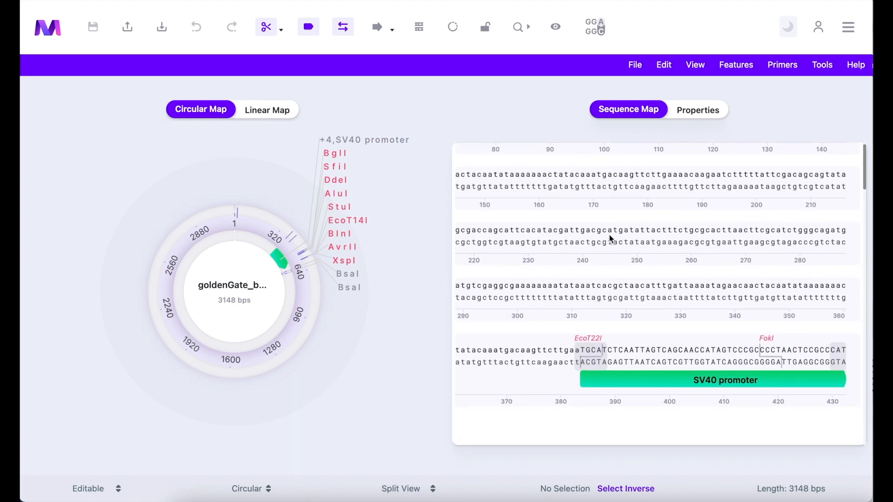
scroll(611, 240, down, 5)
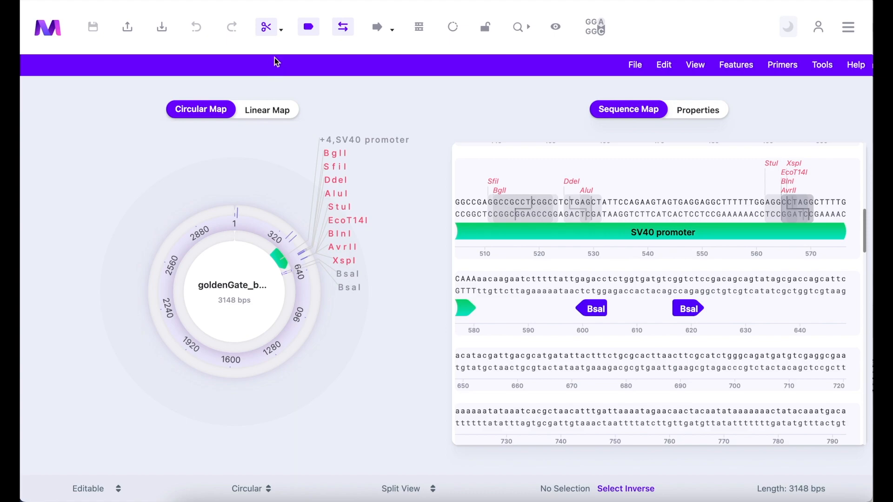
Replace the Single cutters cut-site filter with BsaI on the backbone, and check the BsaI site near the luciferase insert's end.
click(282, 34)
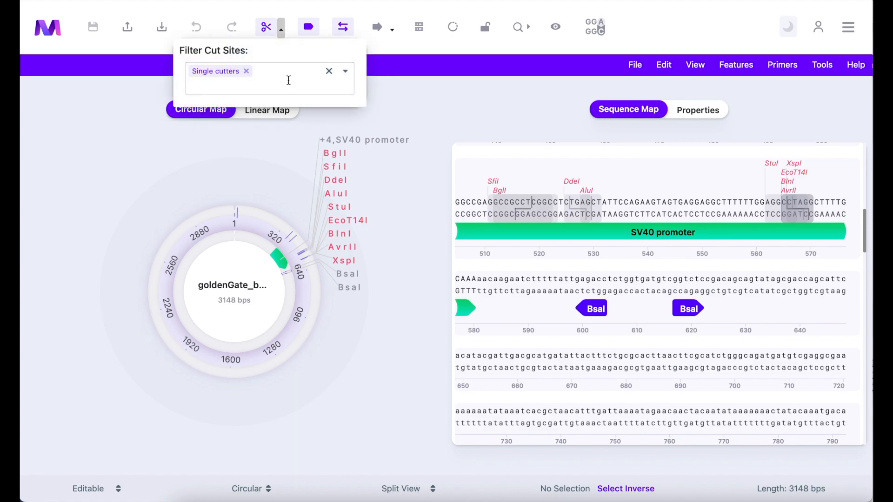
click(247, 72)
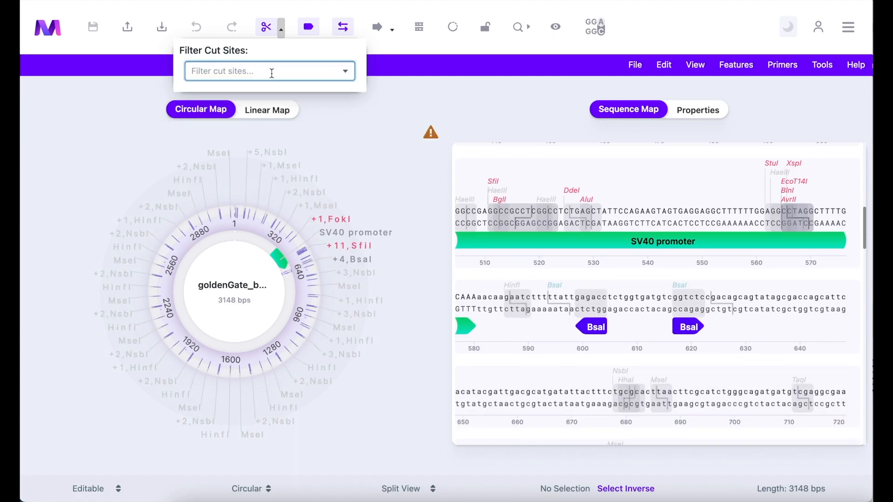
text(bsa)
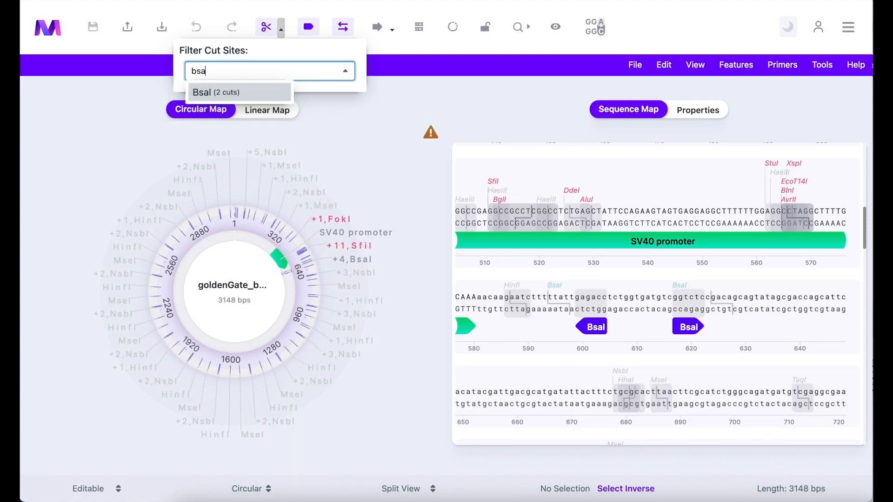
click(260, 92)
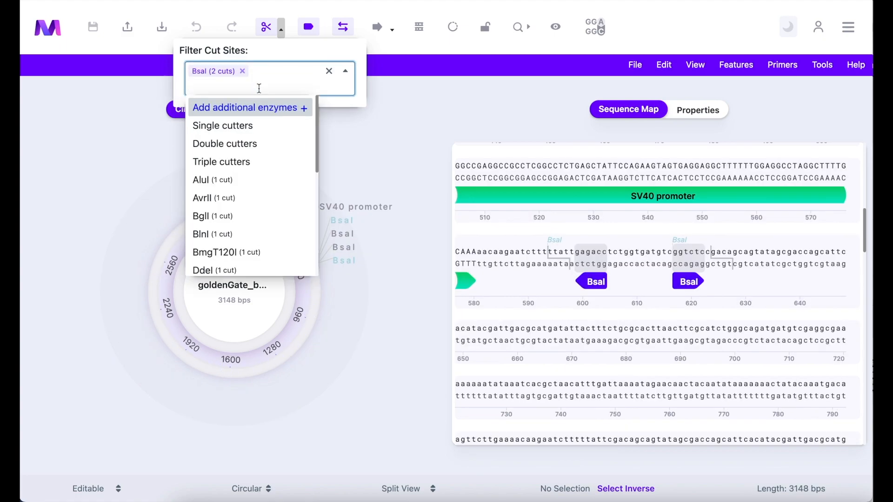
click(485, 106)
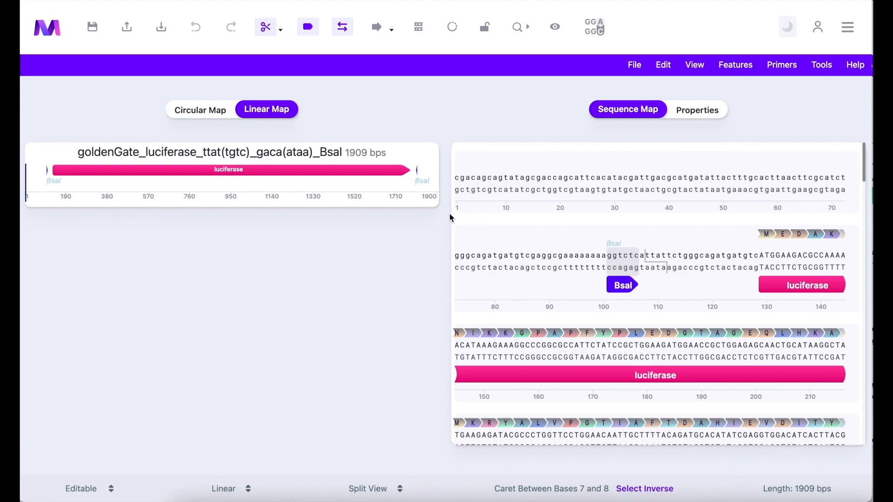
click(415, 196)
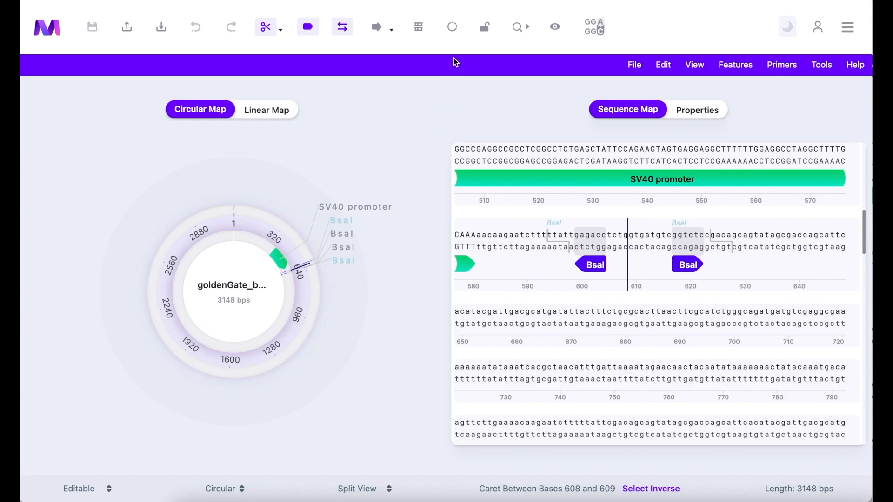
Start a Golden Gate Cloning with the open backbone as destination vector and review the cloning form.
click(455, 30)
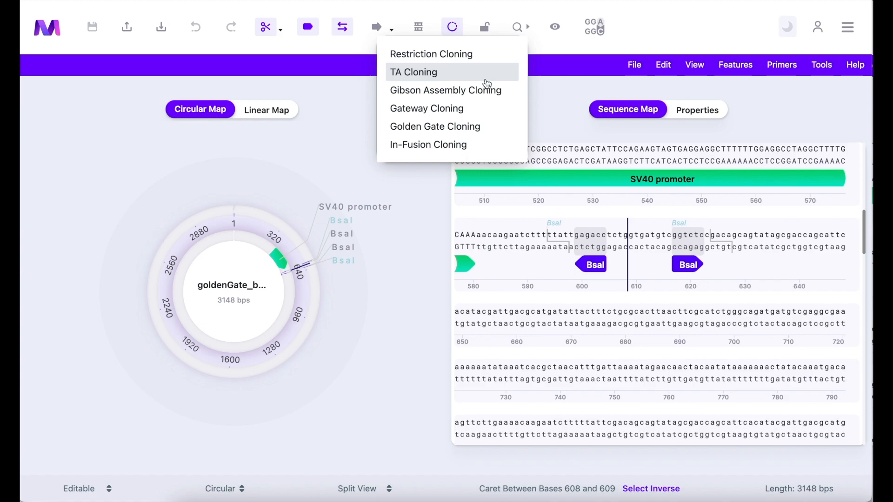
click(481, 131)
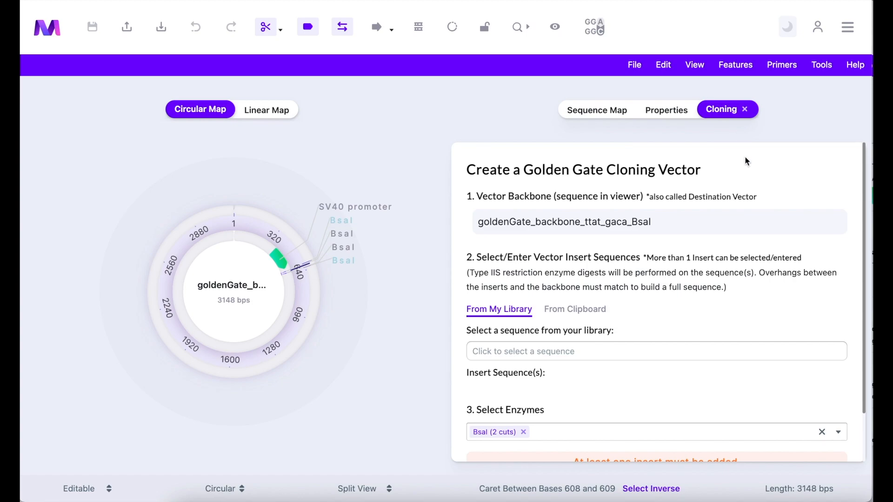
scroll(760, 222, down, 3)
scroll(760, 221, up, 1)
scroll(760, 222, up, 1)
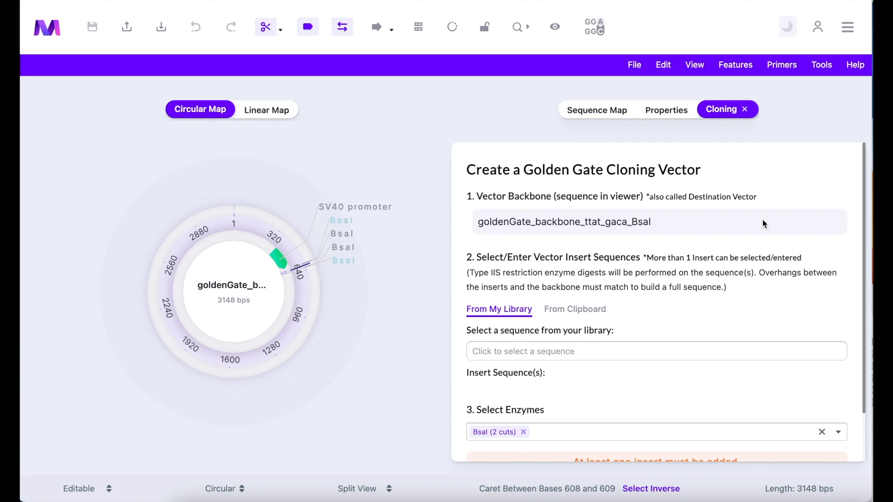
scroll(762, 223, down, 2)
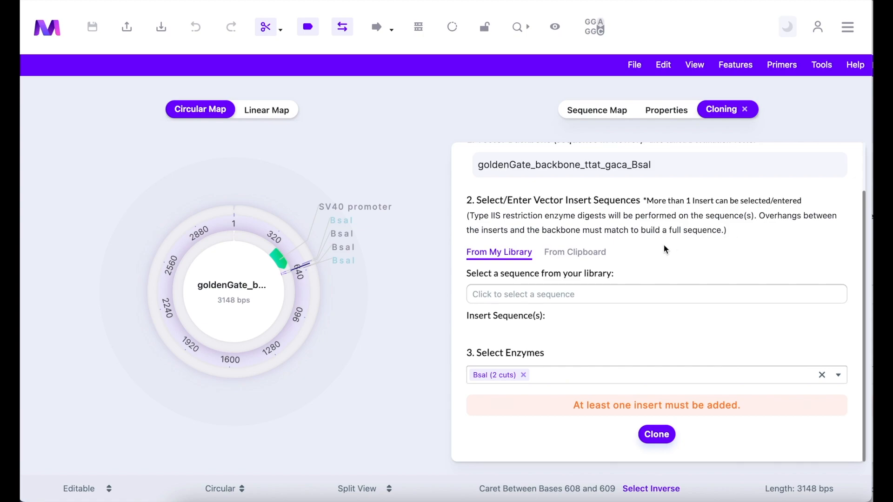
Add a plain-text insert sequence from the clipboard option, named test with the sequence ACTG.
click(585, 259)
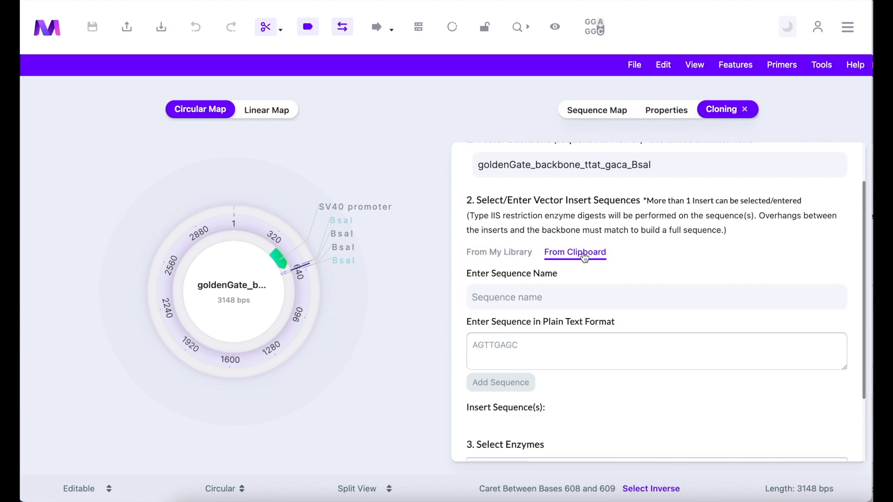
click(562, 296)
text(test)
key(Tab)
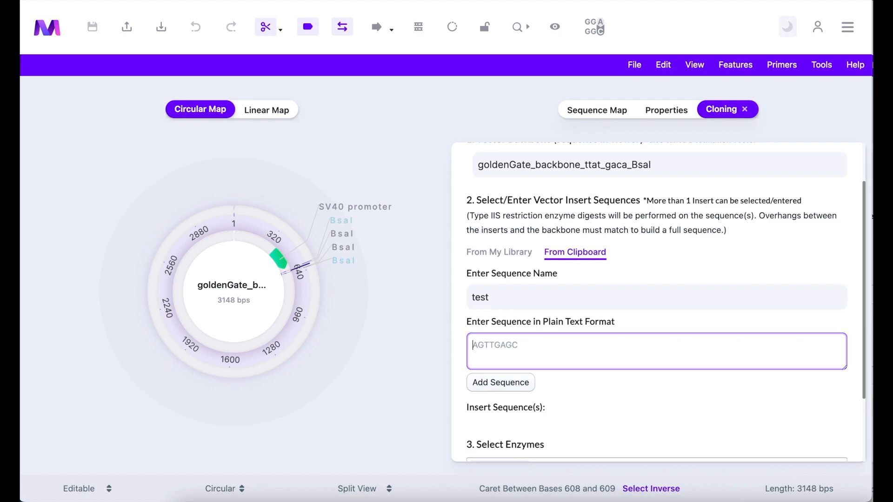
text(ACTG)
click(513, 384)
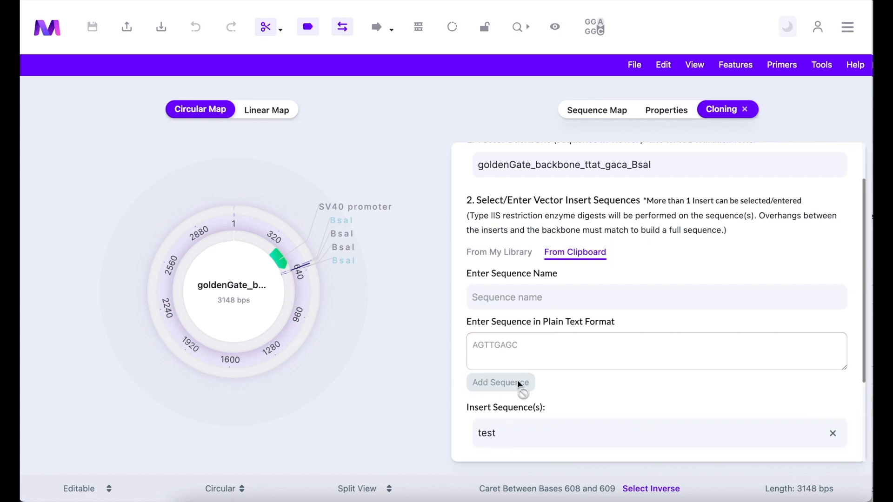
Remove the test insert and return to choosing inserts from the library.
scroll(654, 370, down, 2)
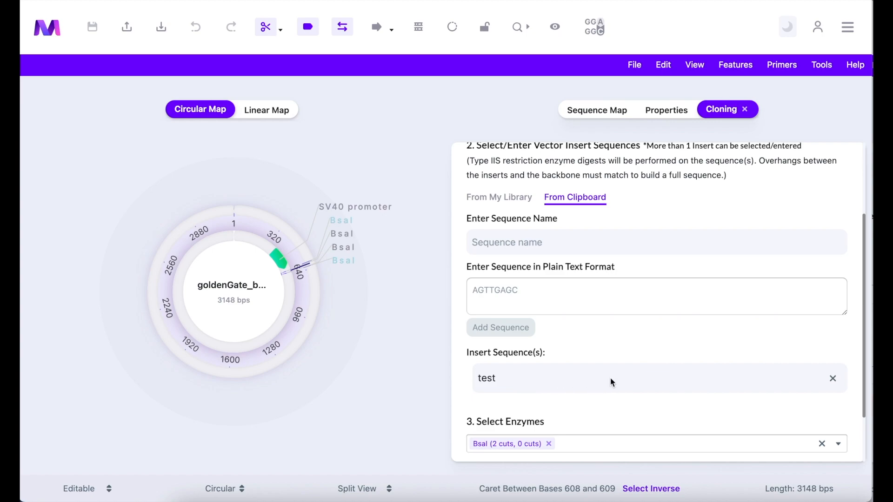
click(833, 379)
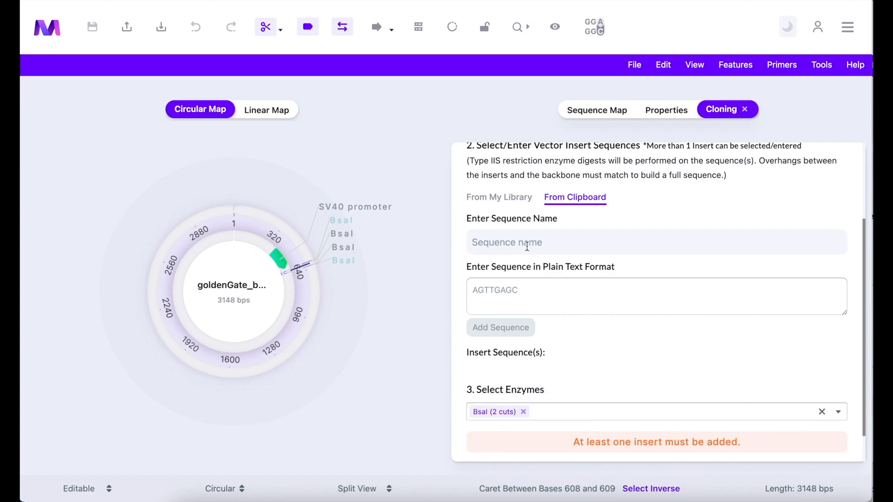
click(496, 204)
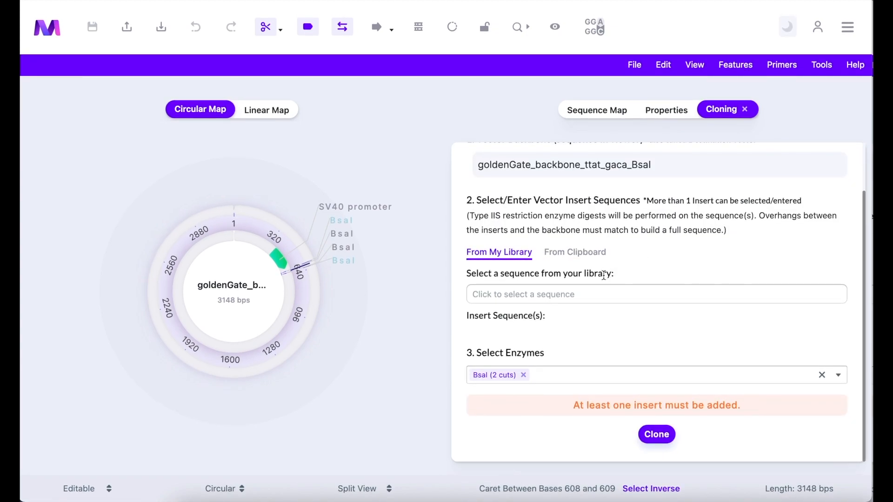
Add goldenGate_luciferase_ttat(tgtc)_gaca(ataa)_BsaI from the library as the only insert sequence.
click(573, 294)
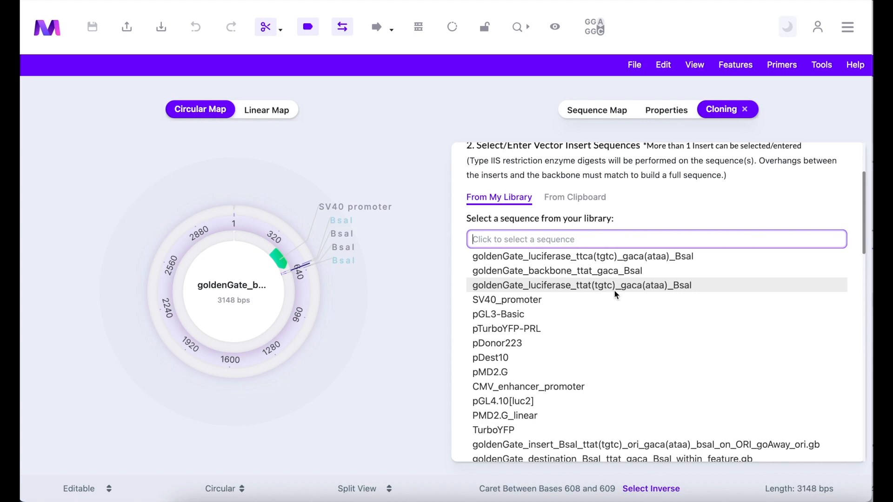
click(670, 285)
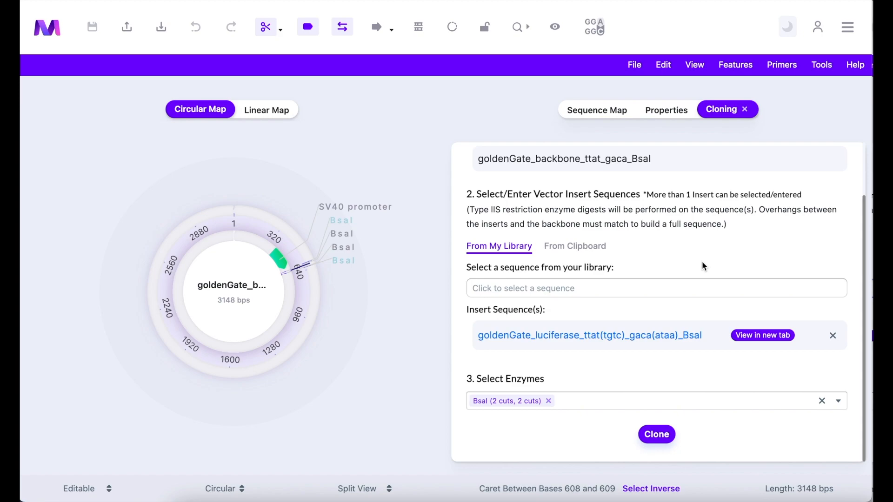
click(676, 288)
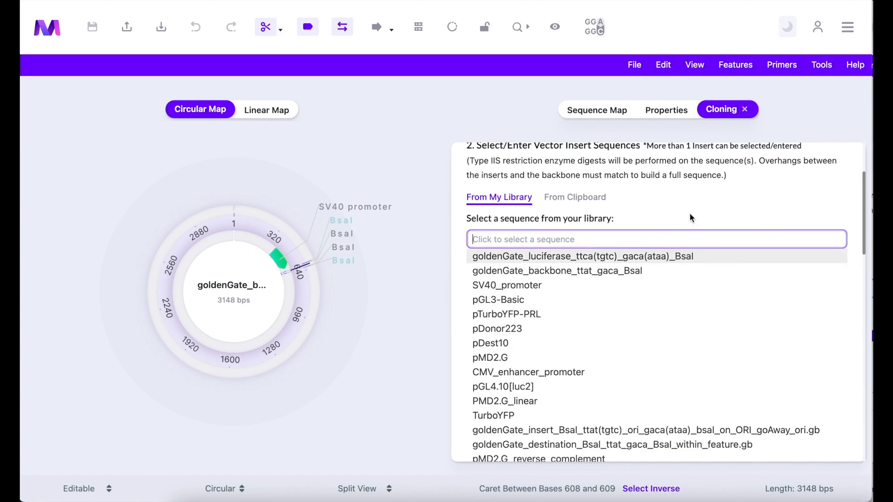
key(Return)
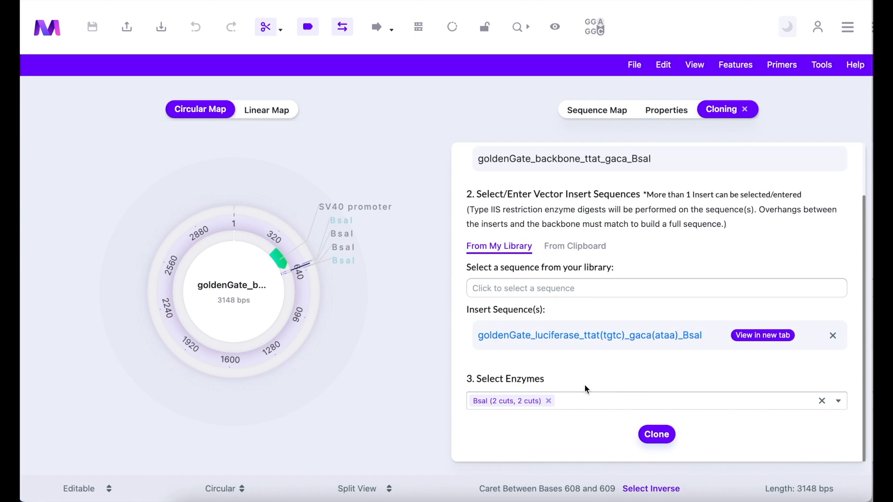
Clear the digest enzyme selection and choose BsaI again for the backbone and insert.
click(549, 401)
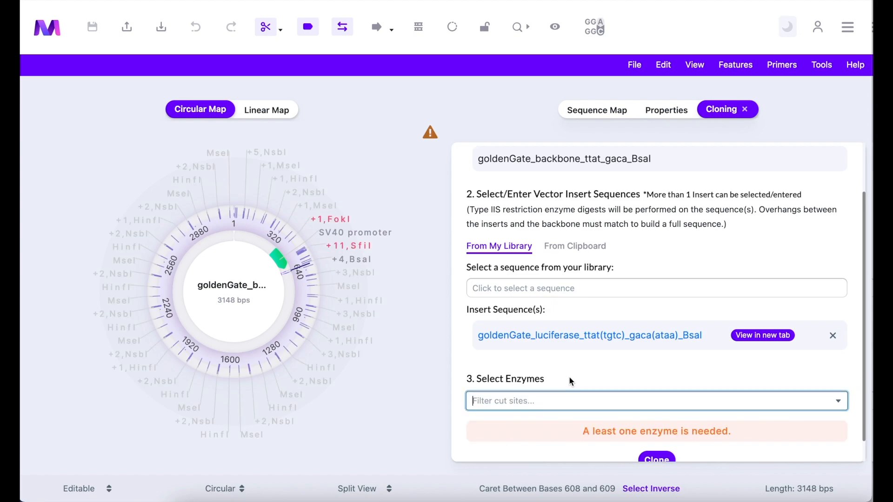
click(570, 402)
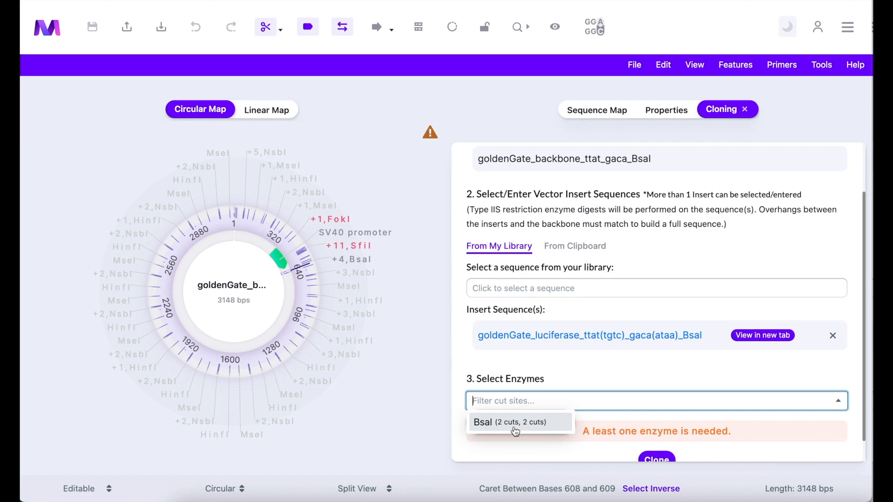
click(546, 424)
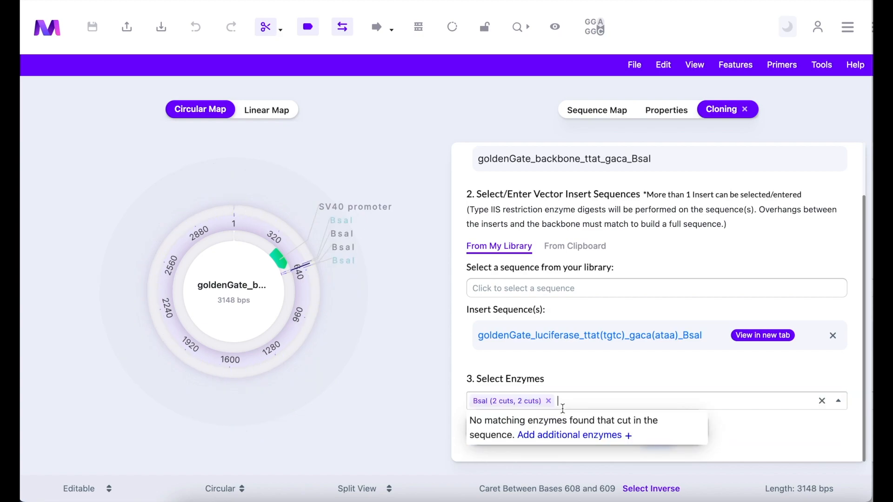
click(636, 378)
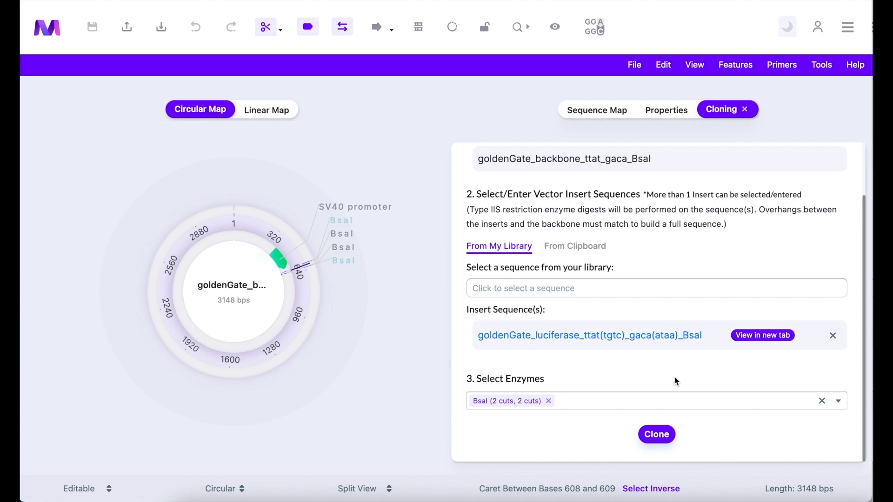
Clone the luciferase insert into the backbone and inspect the SV40 promoter and luciferase features on the circular map.
click(656, 436)
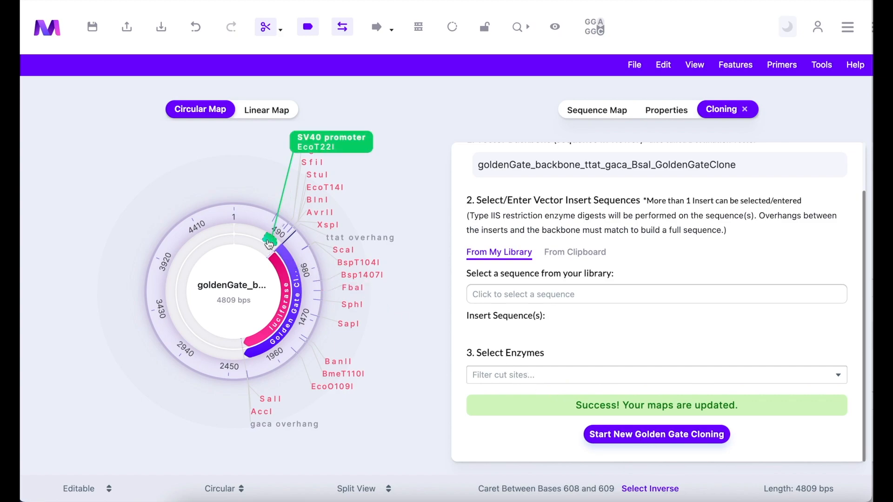
mouse_move(269, 244)
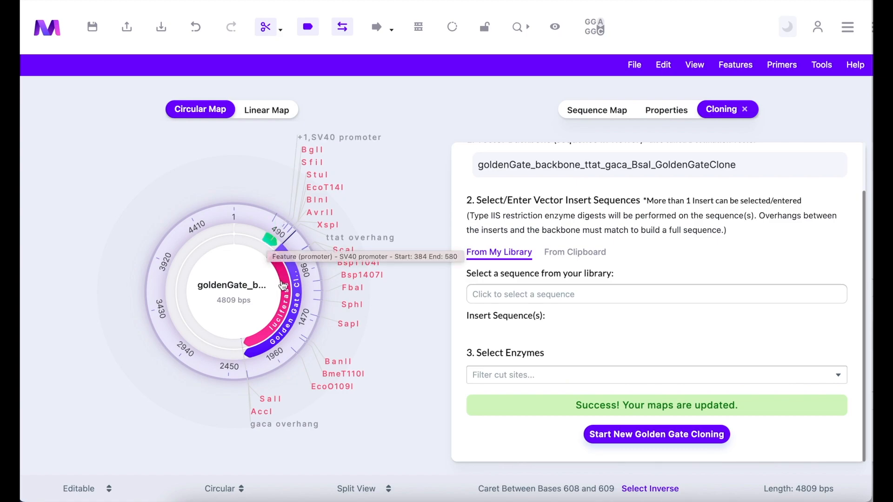
mouse_move(283, 285)
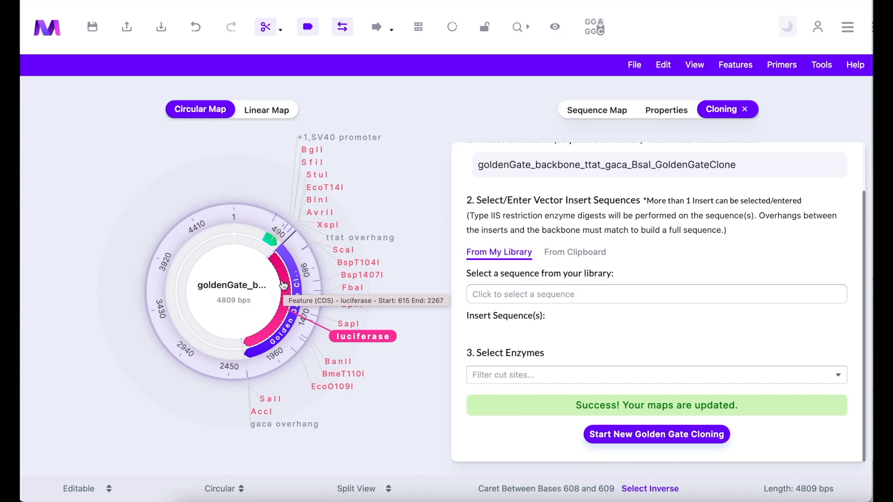